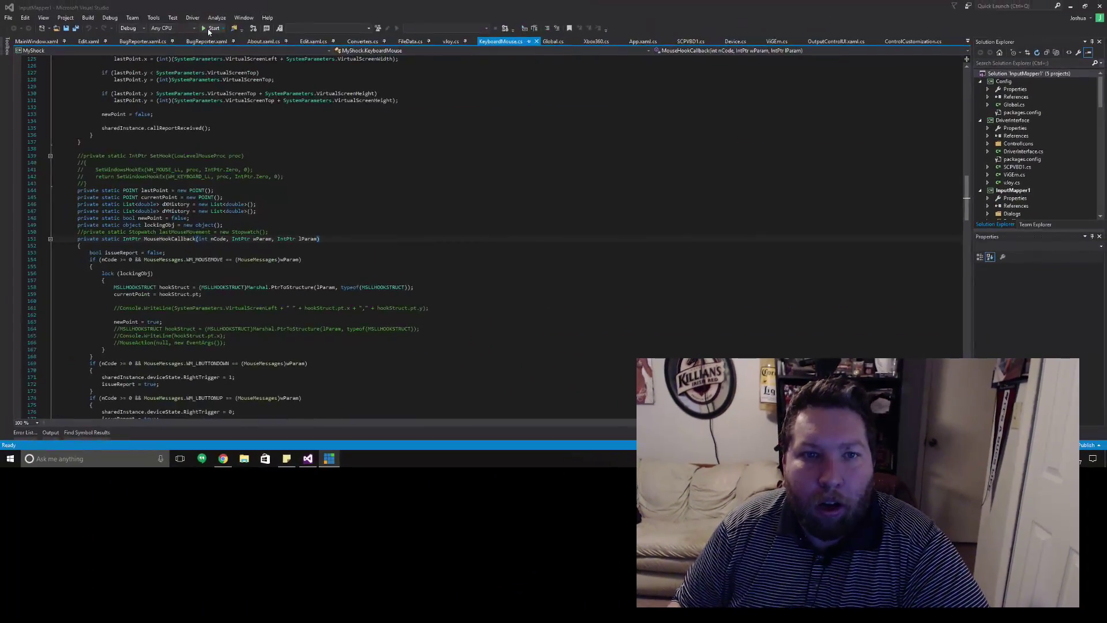
# Step: Launch the InputMapper solution in the Visual Studio debugger
pyautogui.click(211, 29)
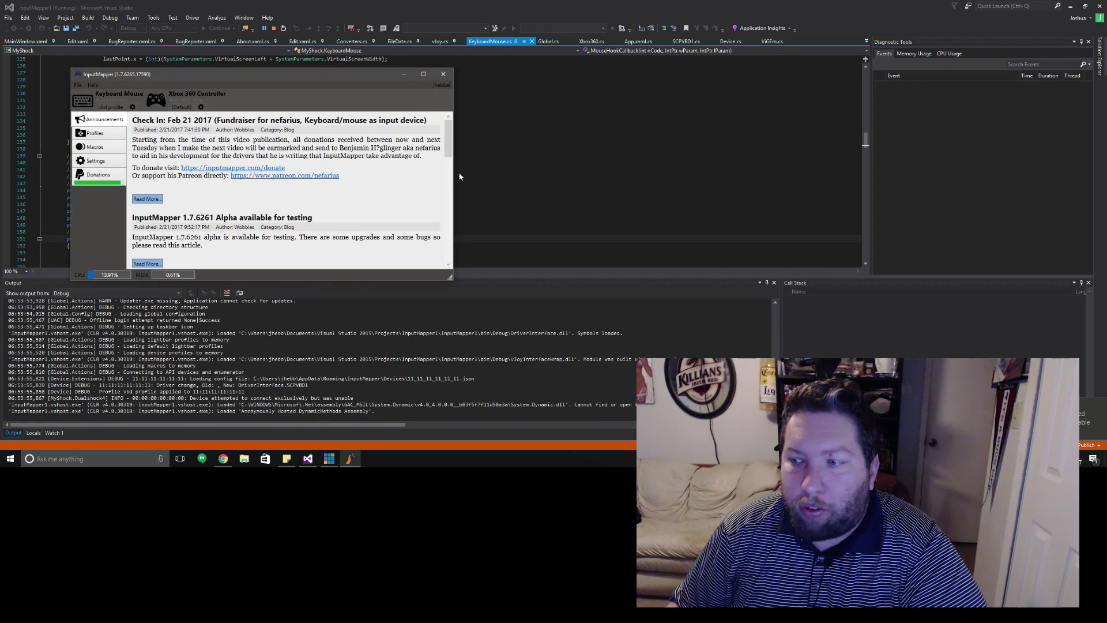
# Step: Drag the running InputMapper Announcements window to the centre of the screen
pyautogui.moveTo(212, 74); pyautogui.dragTo(428, 98)
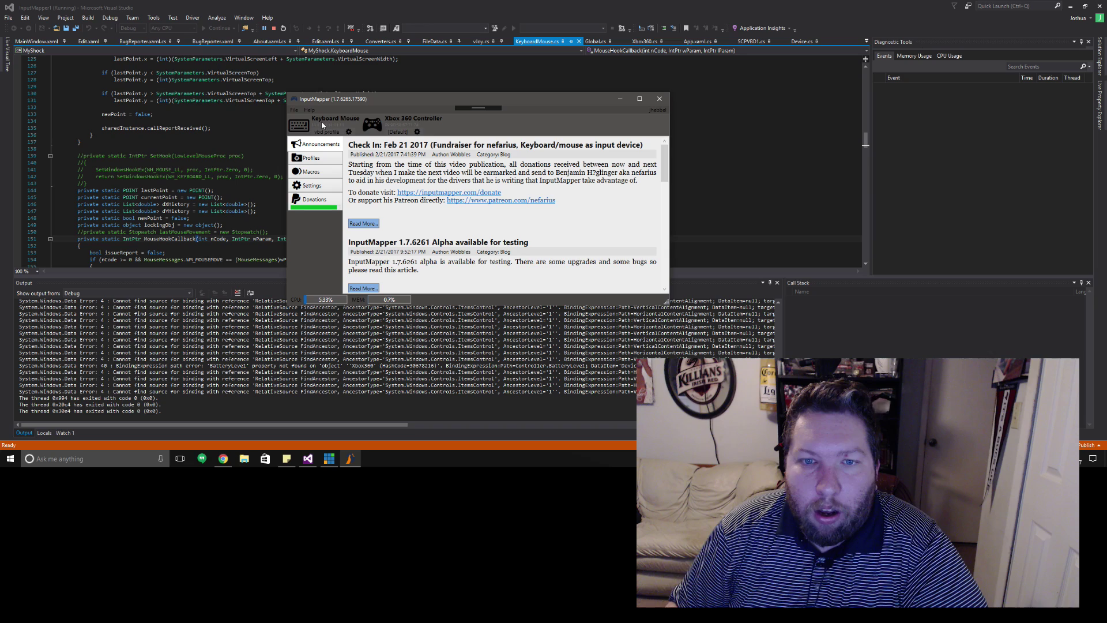
# Step: Minimise Visual Studio and launch the XInputTest tool from the desktop icon
pyautogui.click(1070, 6)
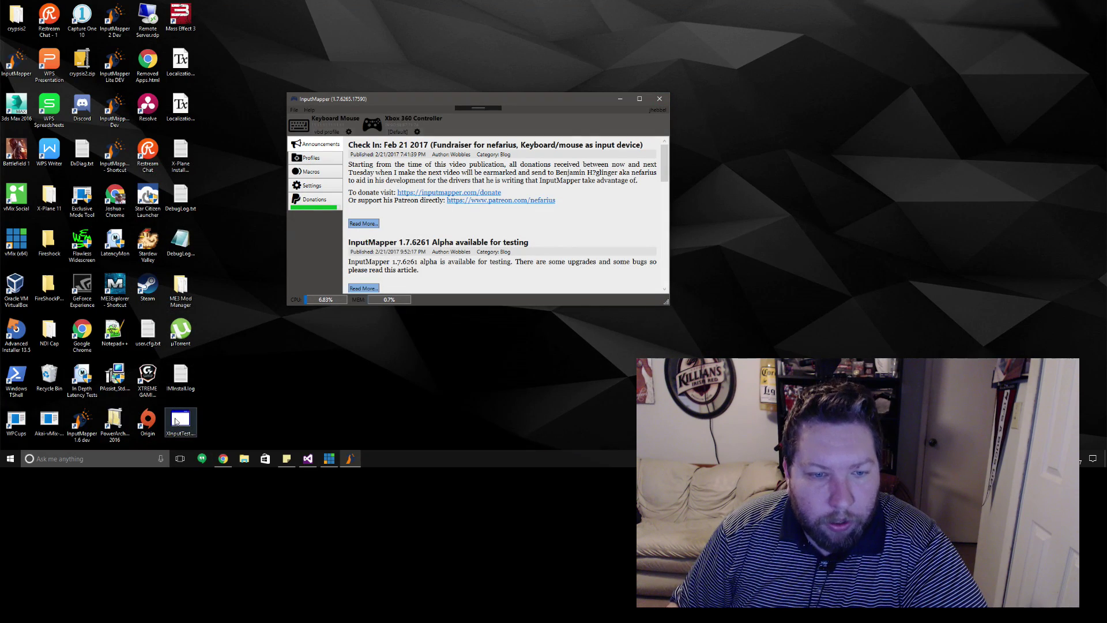
pyautogui.doubleClick(181, 418)
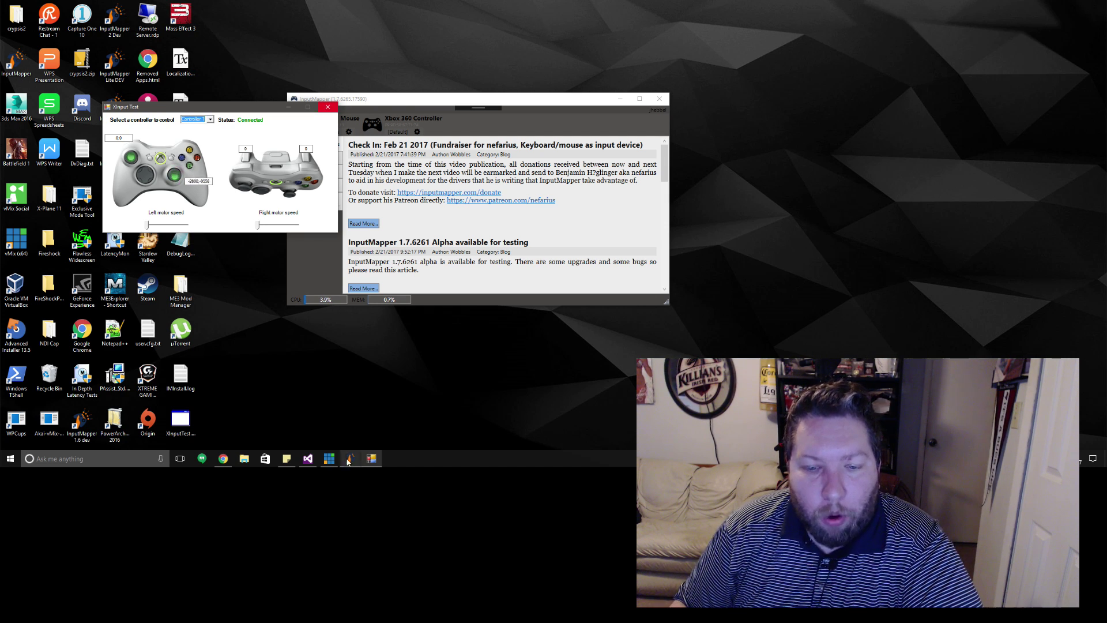
pyautogui.moveTo(332, 461)
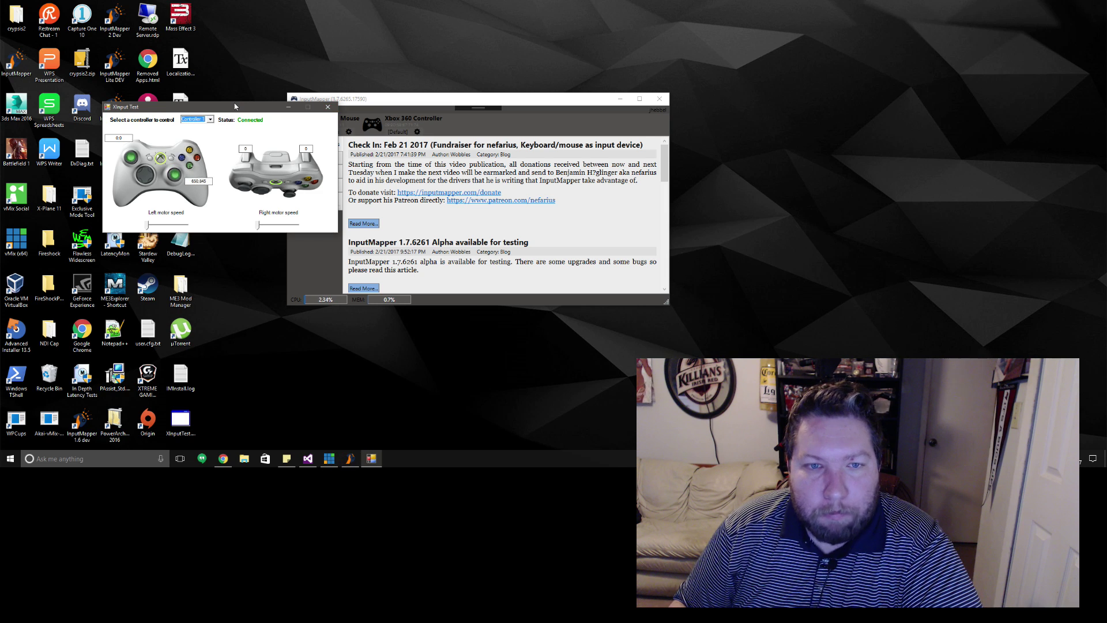
# Step: Place XInput Test top-left and InputMapper down-right, then test right-clicks on the desktop
pyautogui.moveTo(235, 108); pyautogui.dragTo(166, 52)
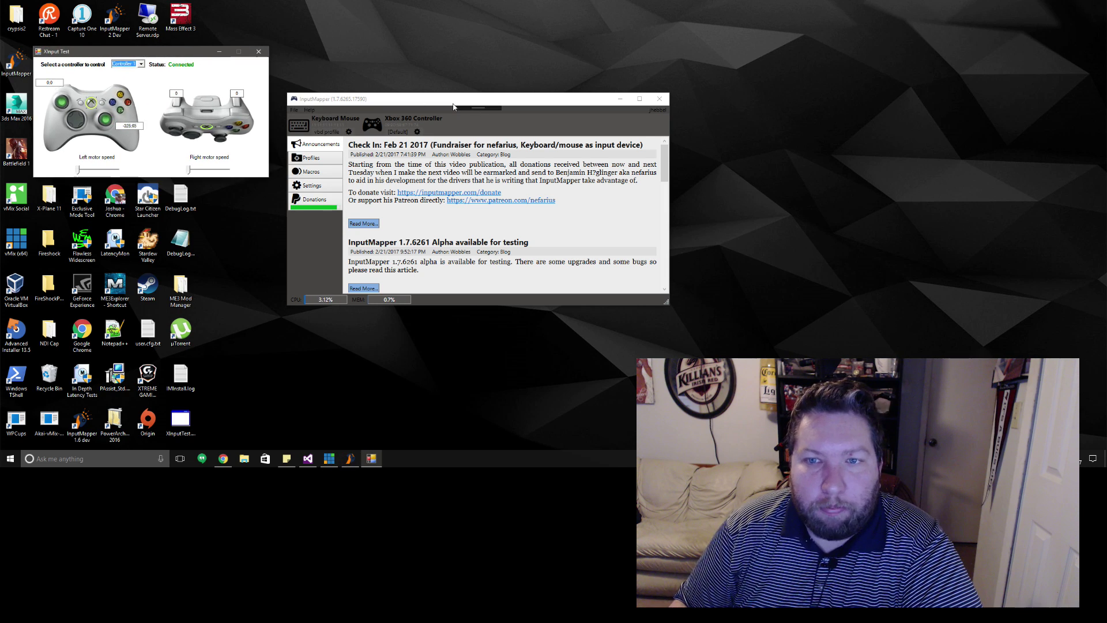
pyautogui.moveTo(449, 105); pyautogui.dragTo(482, 126)
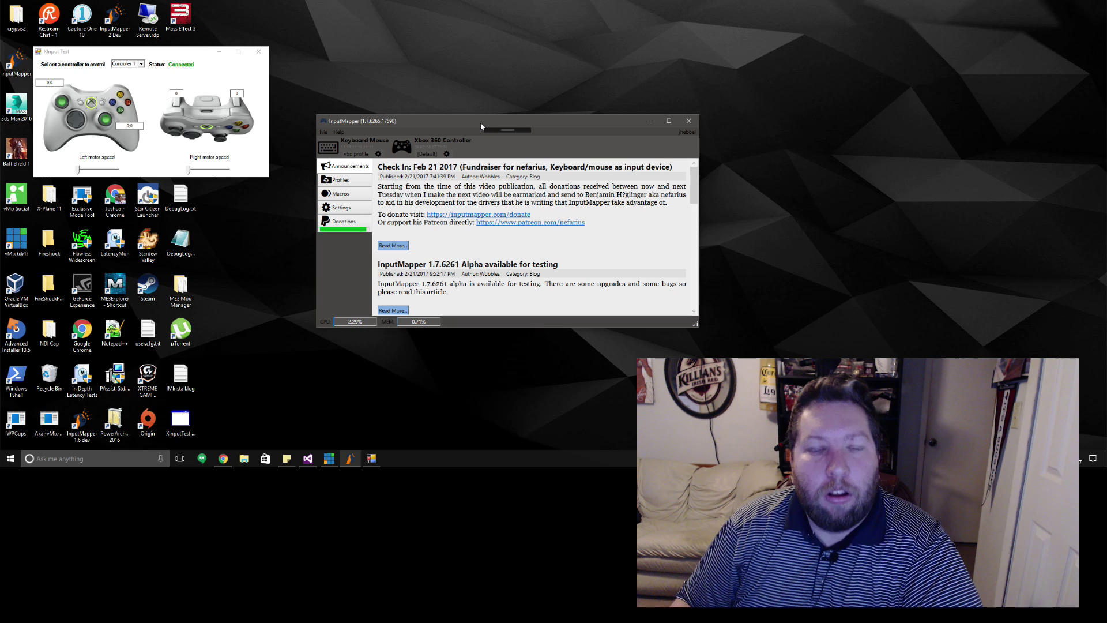
pyautogui.click(469, 73)
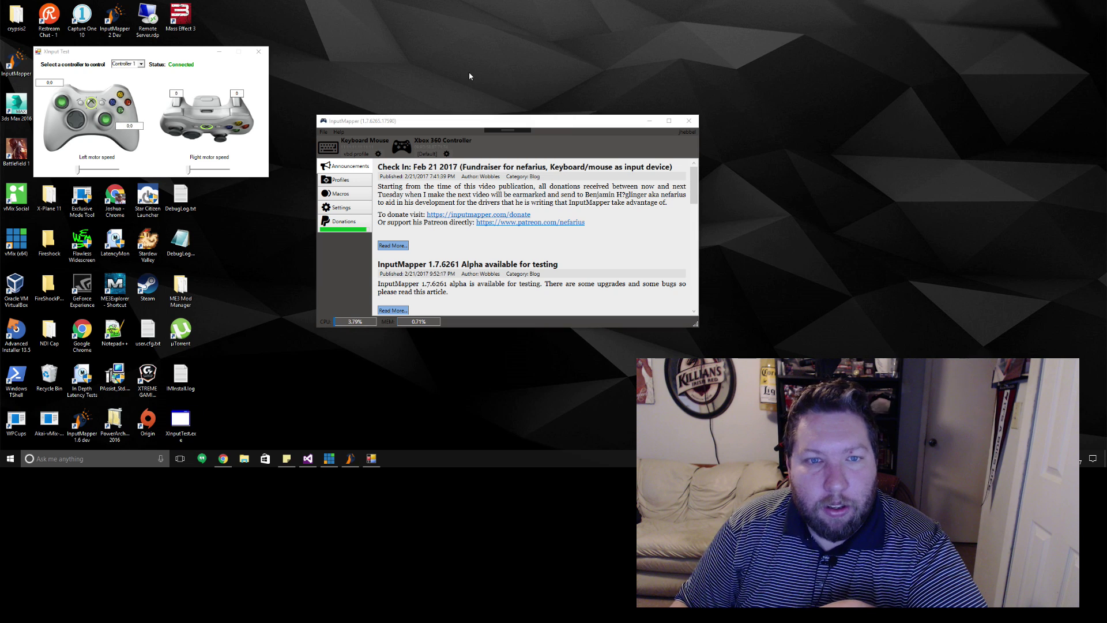
pyautogui.rightClick(469, 76)
pyautogui.click(406, 62)
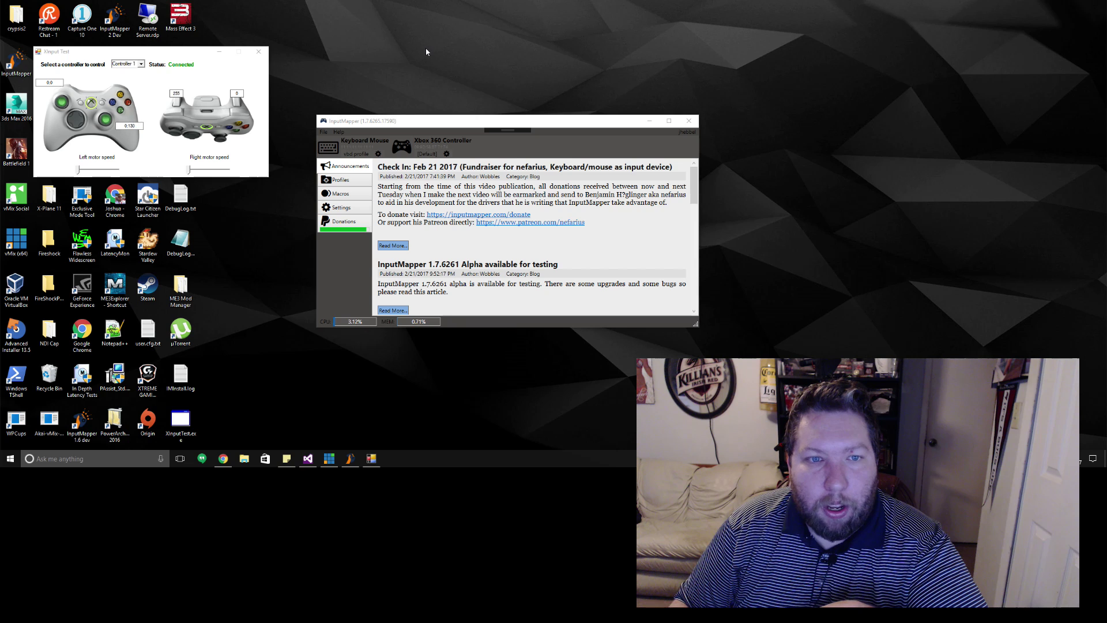
pyautogui.rightClick(427, 52)
pyautogui.click(635, 40)
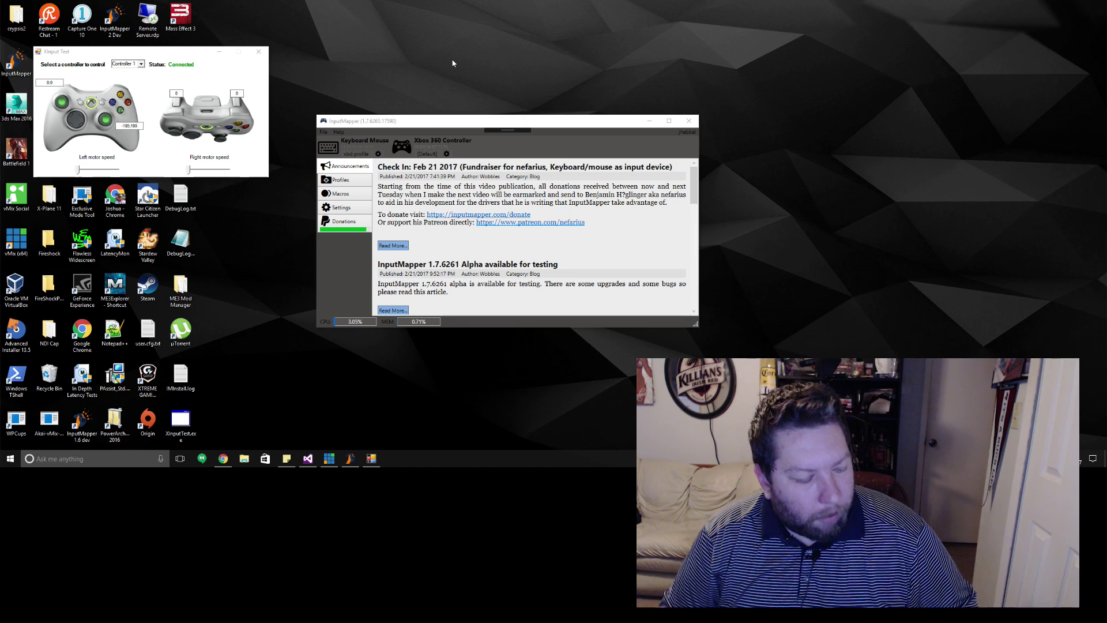
# Step: Test keyboard input by pressing a, Down, e and c among the desktop icons
pyautogui.press('a')
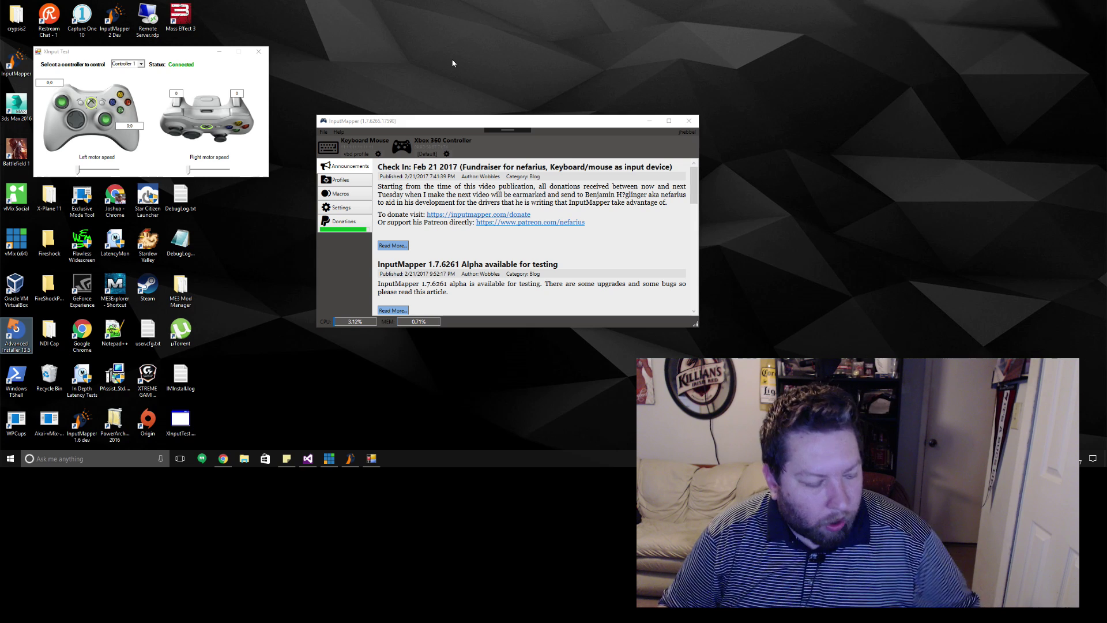
pyautogui.press('Down')
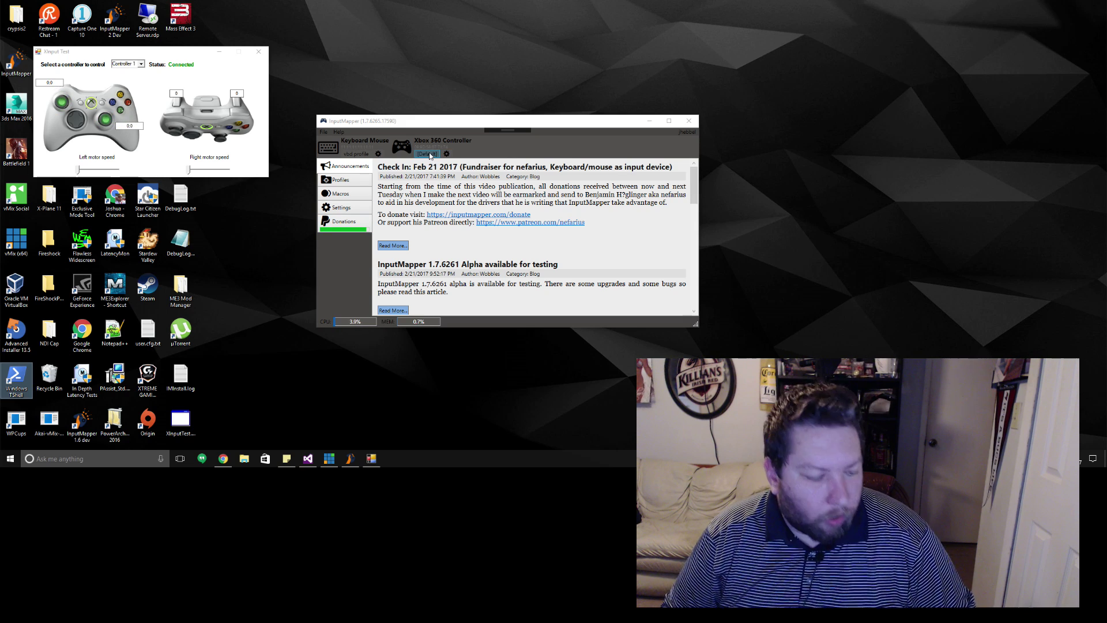
pyautogui.press('e')
pyautogui.press('c')
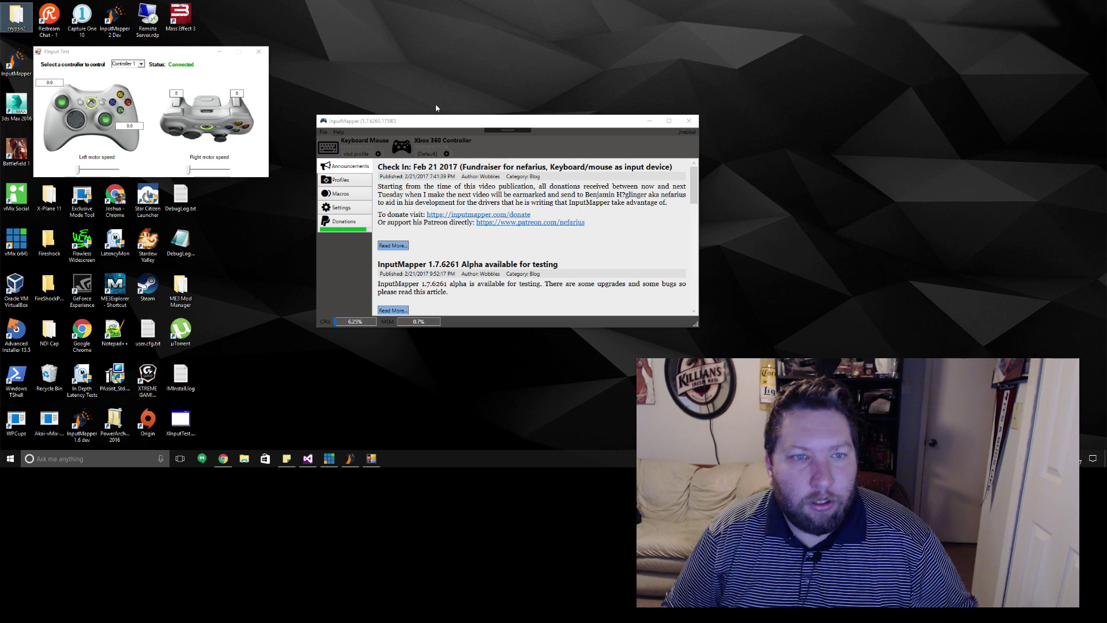
# Step: Rearrange both windows, check the profile list, and open the vbd profile's General settings
pyautogui.moveTo(198, 57); pyautogui.dragTo(365, 55)
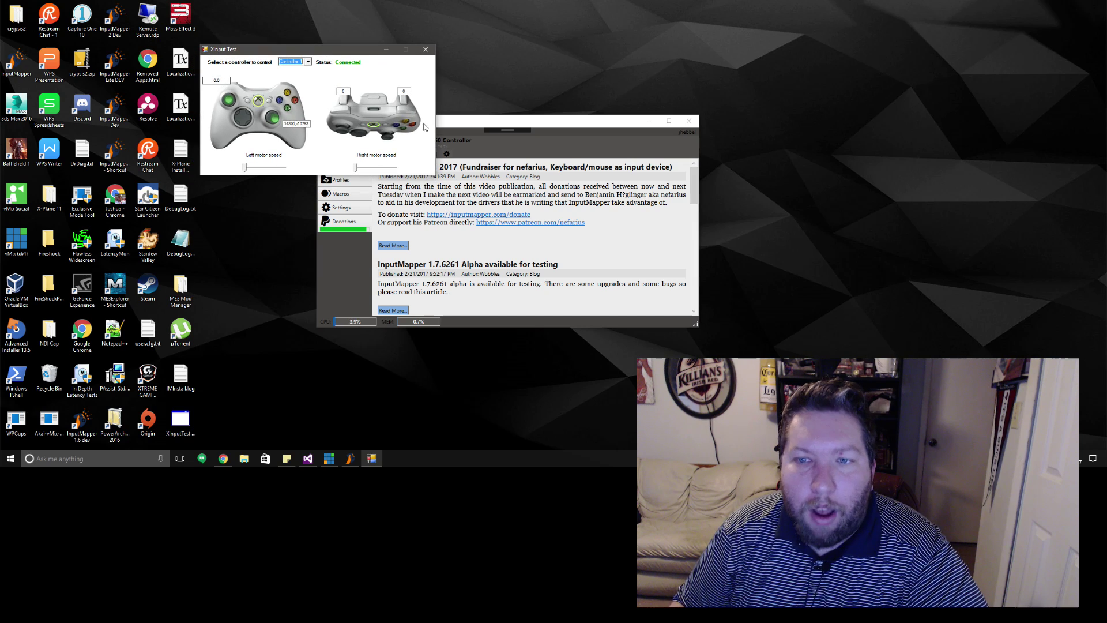
pyautogui.moveTo(468, 124); pyautogui.dragTo(510, 106)
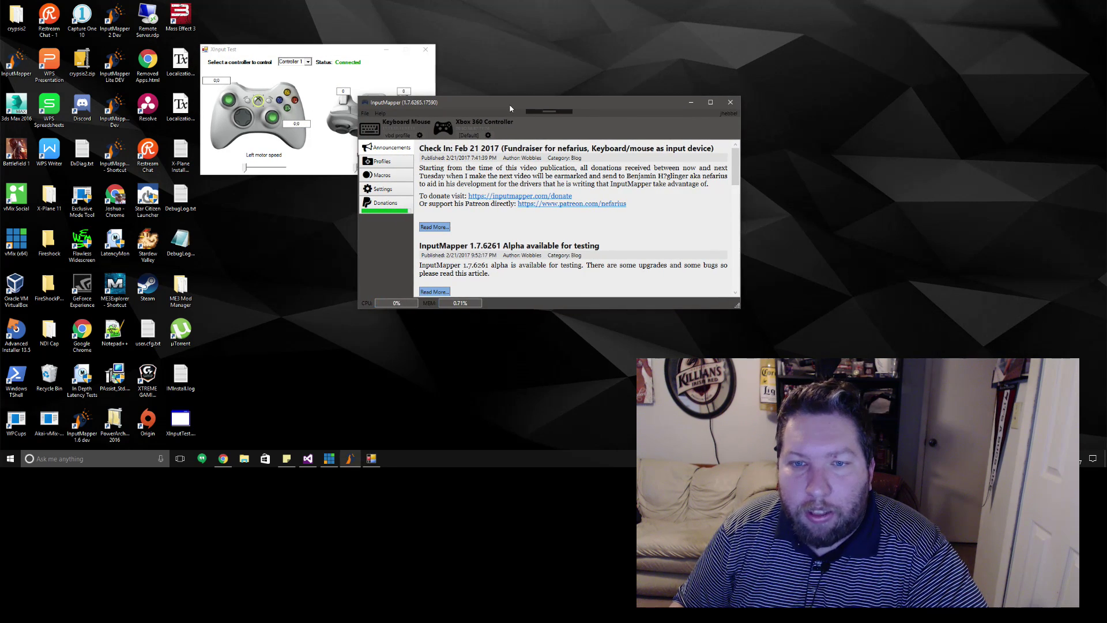
pyautogui.click(403, 136)
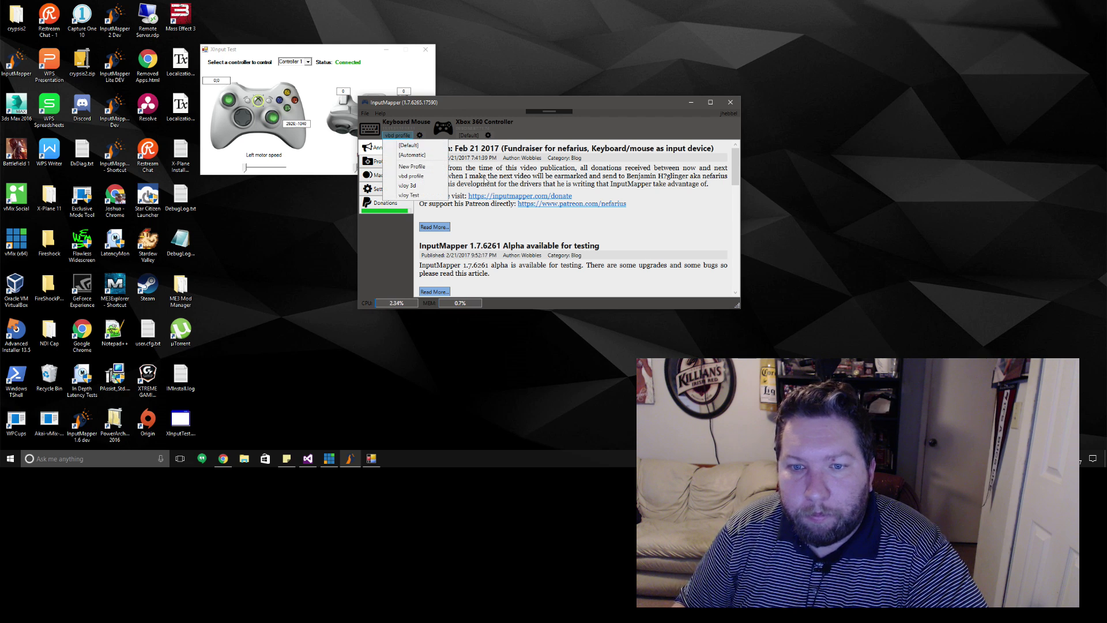
pyautogui.click(485, 180)
pyautogui.click(380, 162)
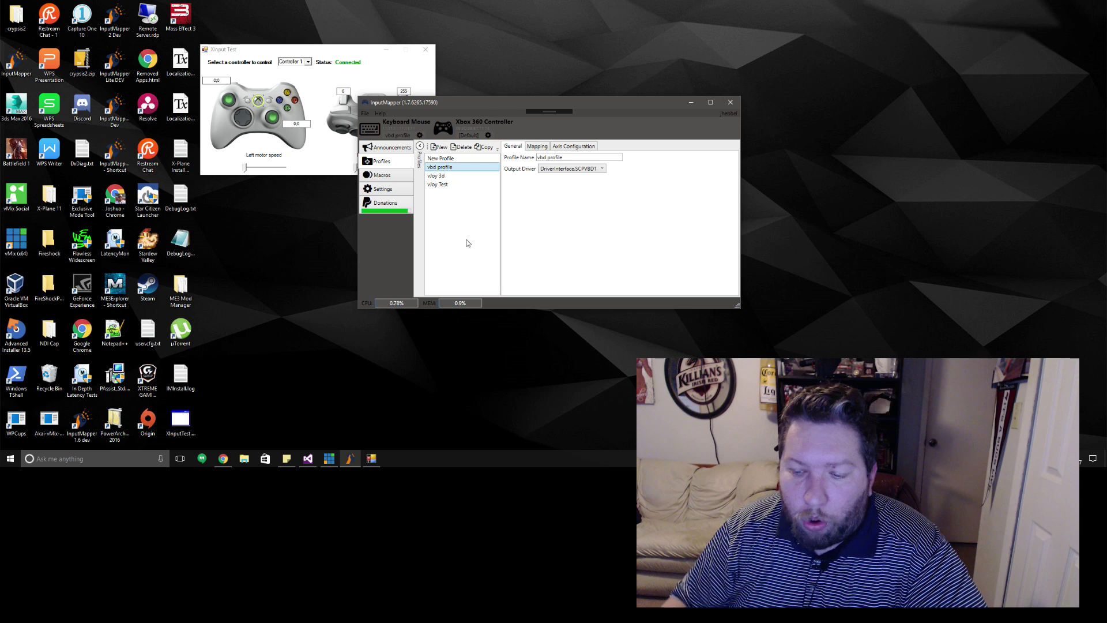
# Step: Open the vbd profile's Mapping view and enlarge the window to fit the DualShock 4 diagram
pyautogui.click(537, 146)
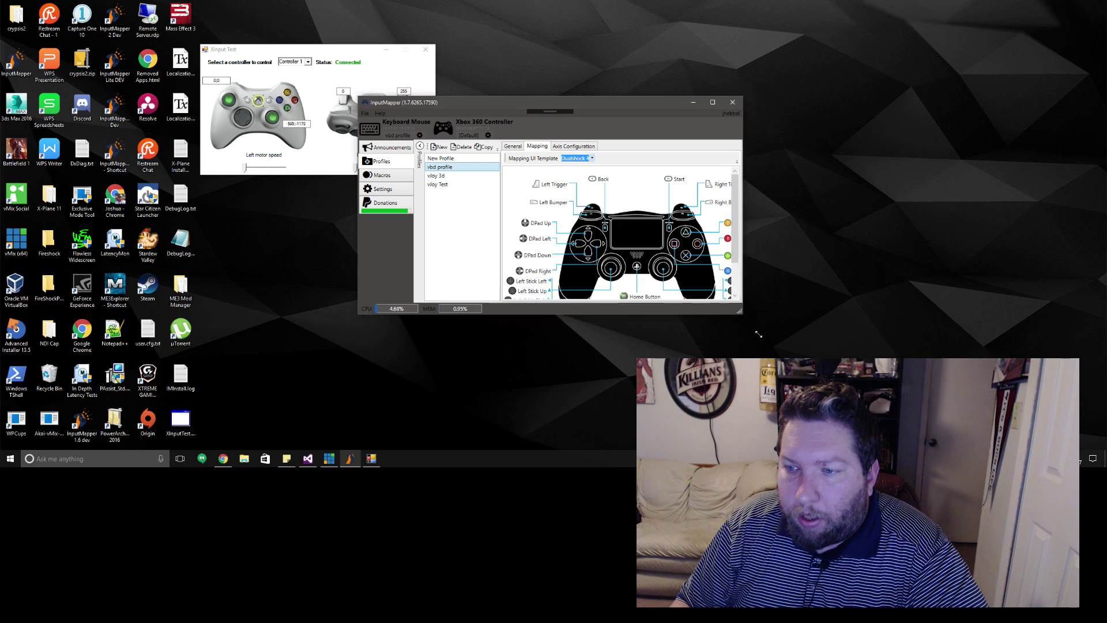
pyautogui.moveTo(738, 306); pyautogui.dragTo(818, 379)
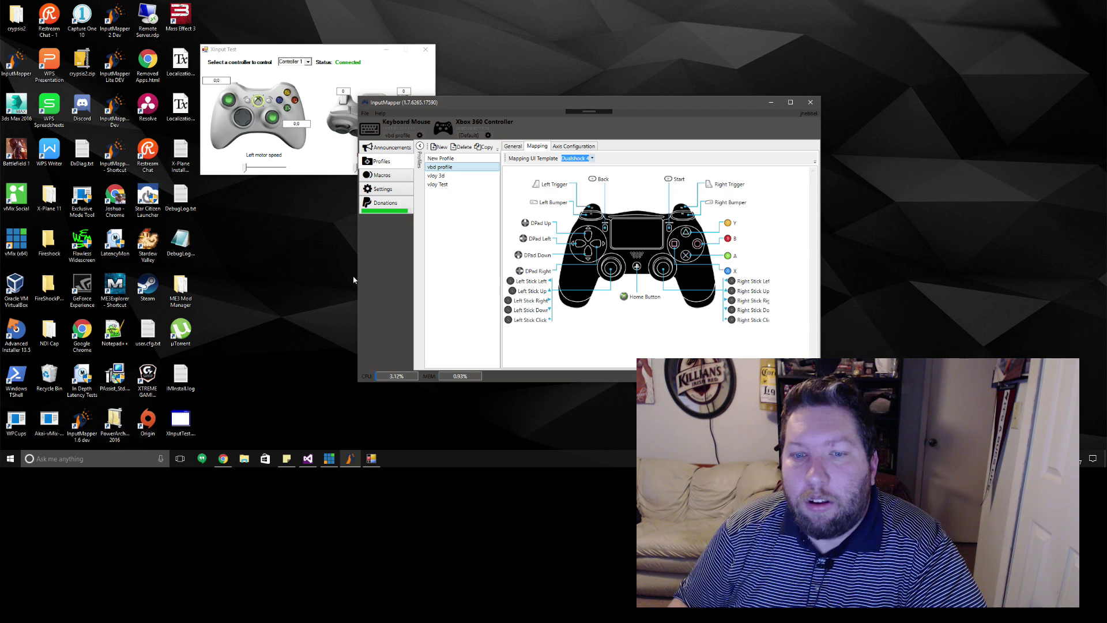
pyautogui.moveTo(538, 108); pyautogui.dragTo(473, 110)
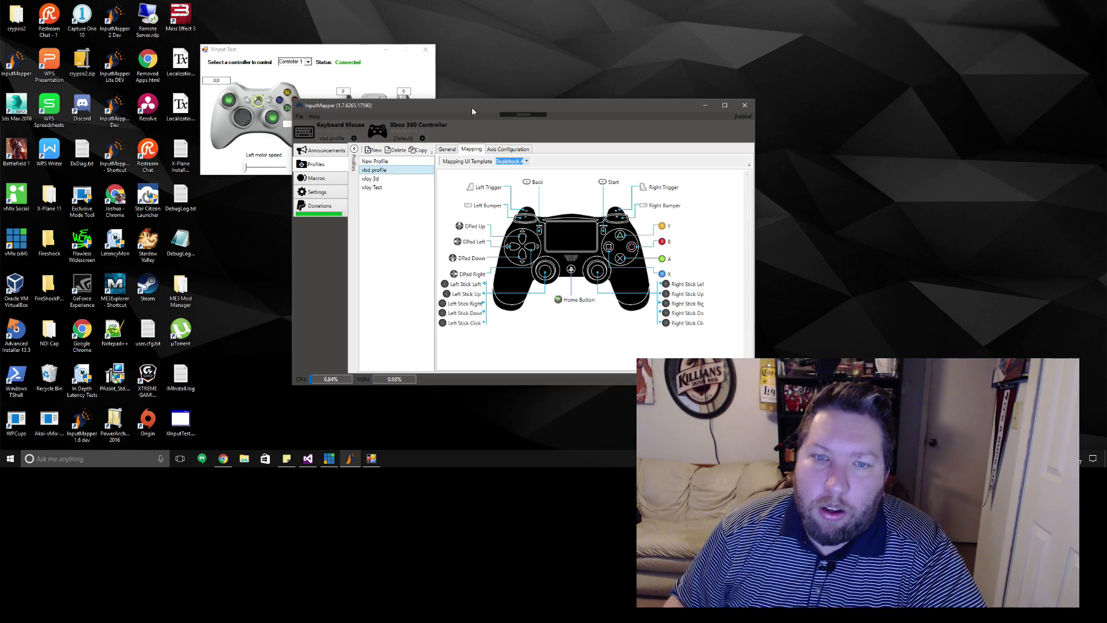
# Step: Shift InputMapper right to uncover XInput Test, then bring up inputmapper.com in Chrome
pyautogui.moveTo(472, 108); pyautogui.dragTo(656, 65)
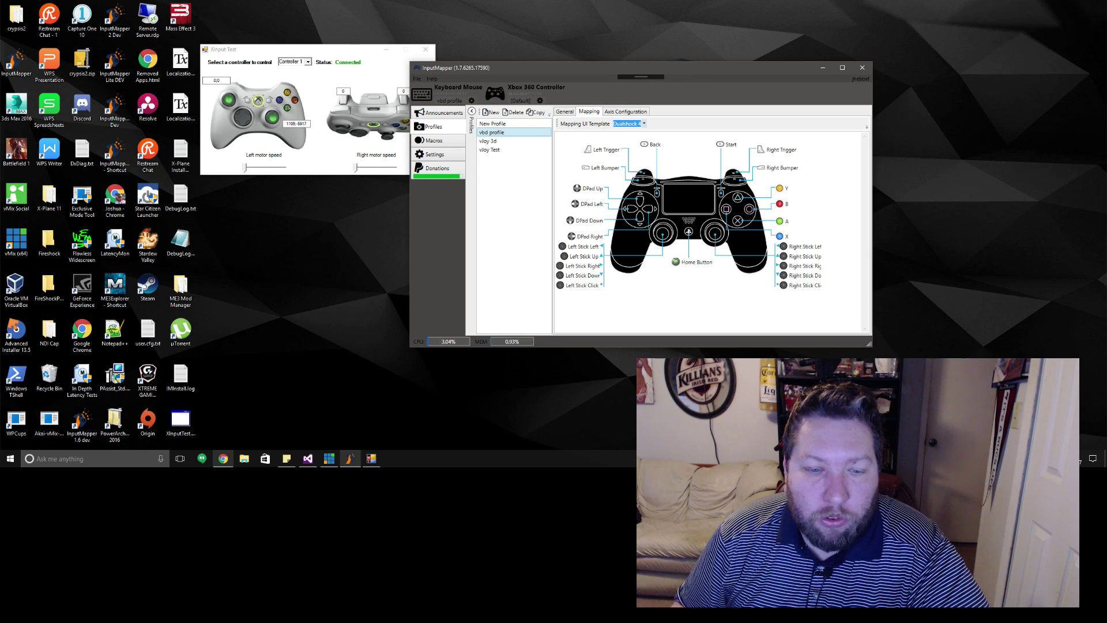
pyautogui.click(227, 463)
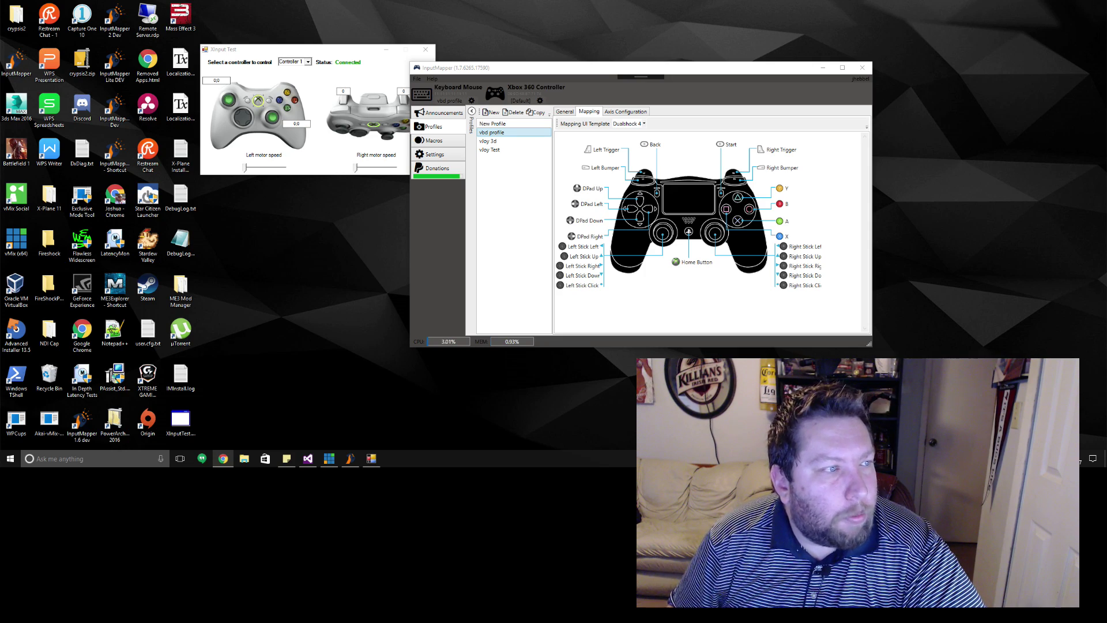
pyautogui.click(223, 459)
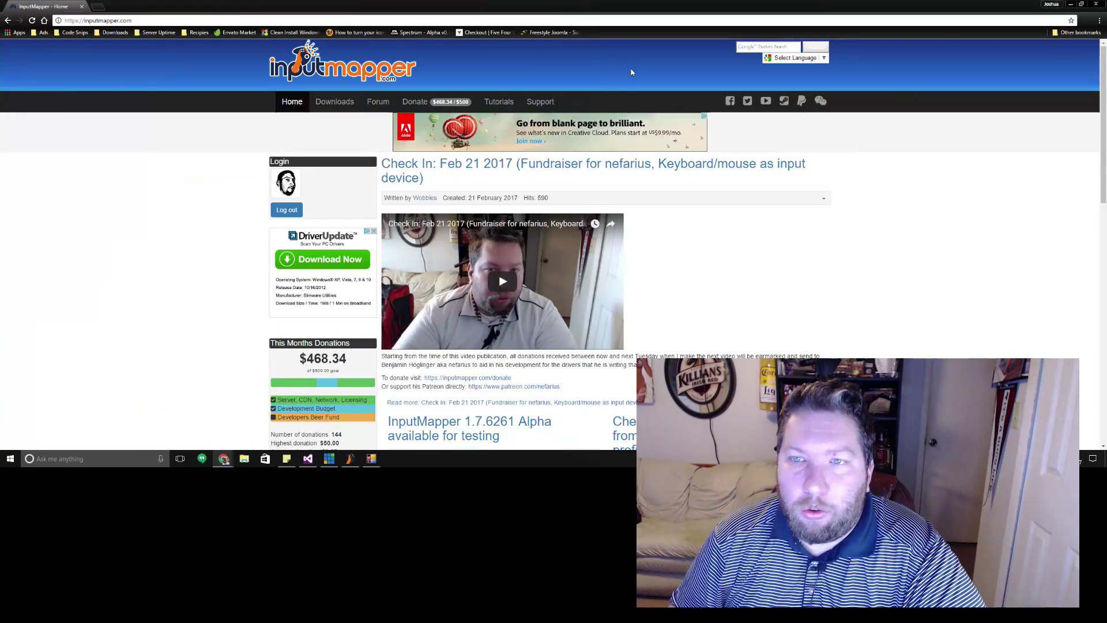
# Step: Go to the inputmapper.com Support section and pick InputMapper 1.7 for a new ticket
pyautogui.click(548, 105)
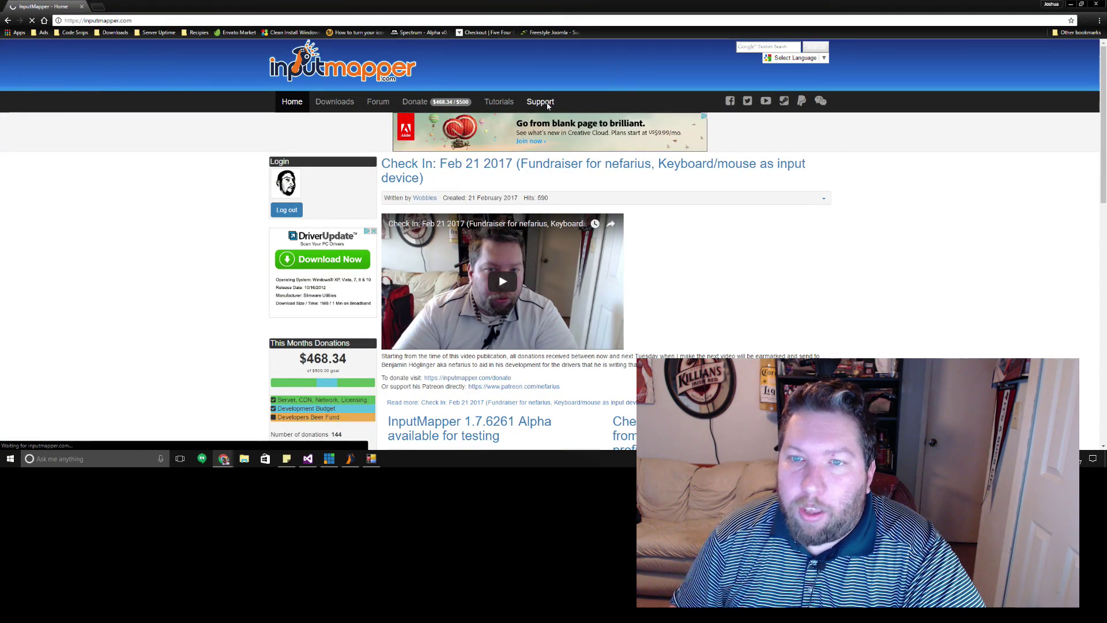
pyautogui.scroll(-2, 800, 262)
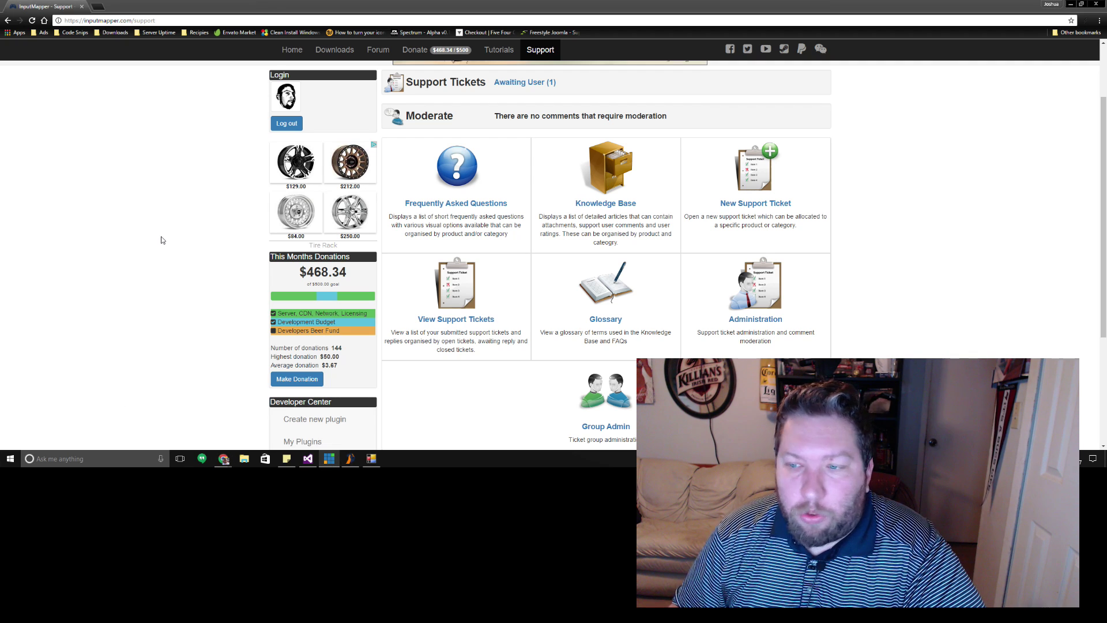
pyautogui.scroll(-1, 910, 247)
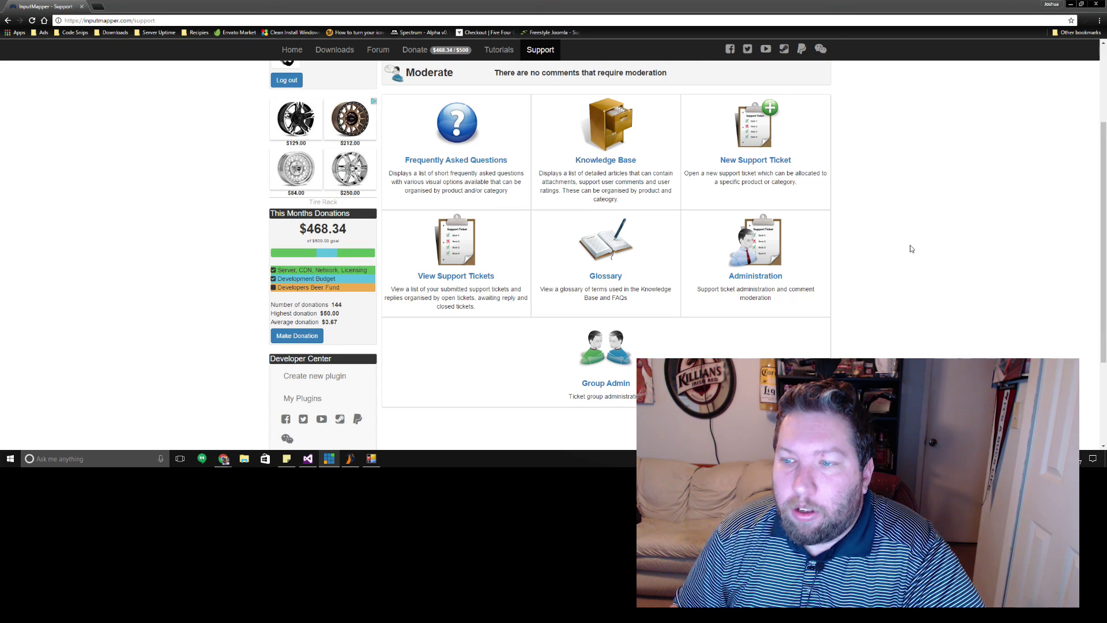
pyautogui.scroll(1, 911, 248)
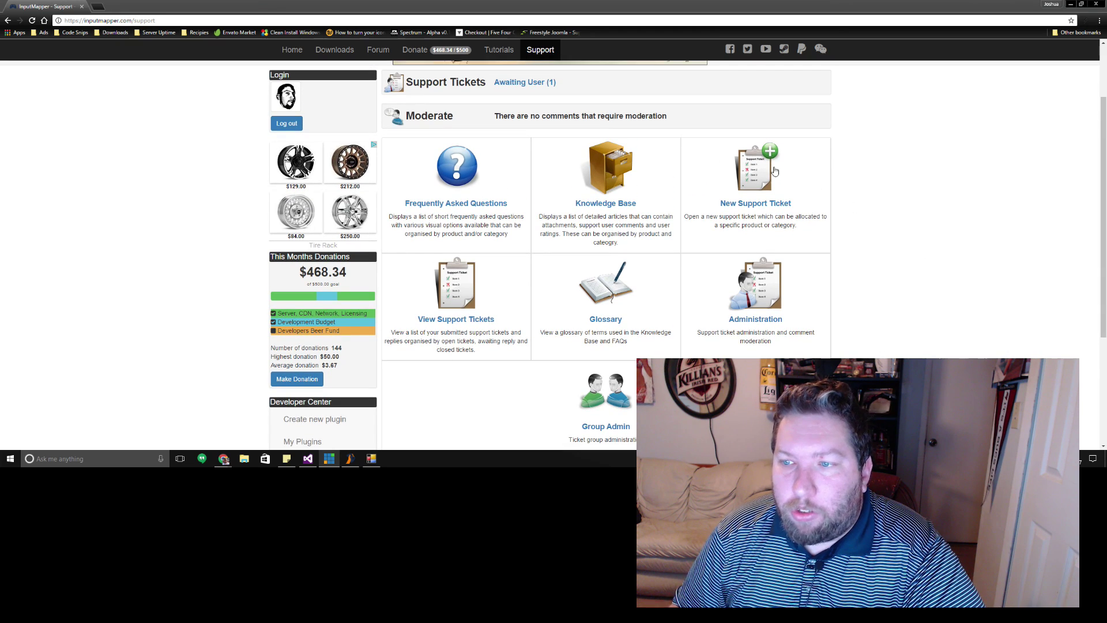
pyautogui.press('F5')
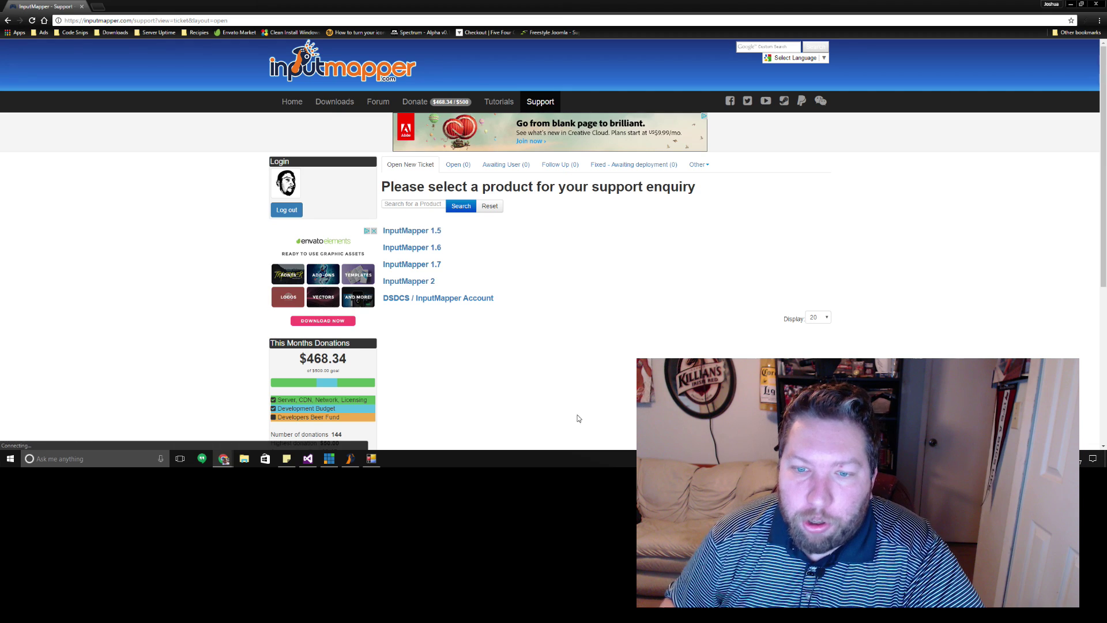
pyautogui.click(412, 264)
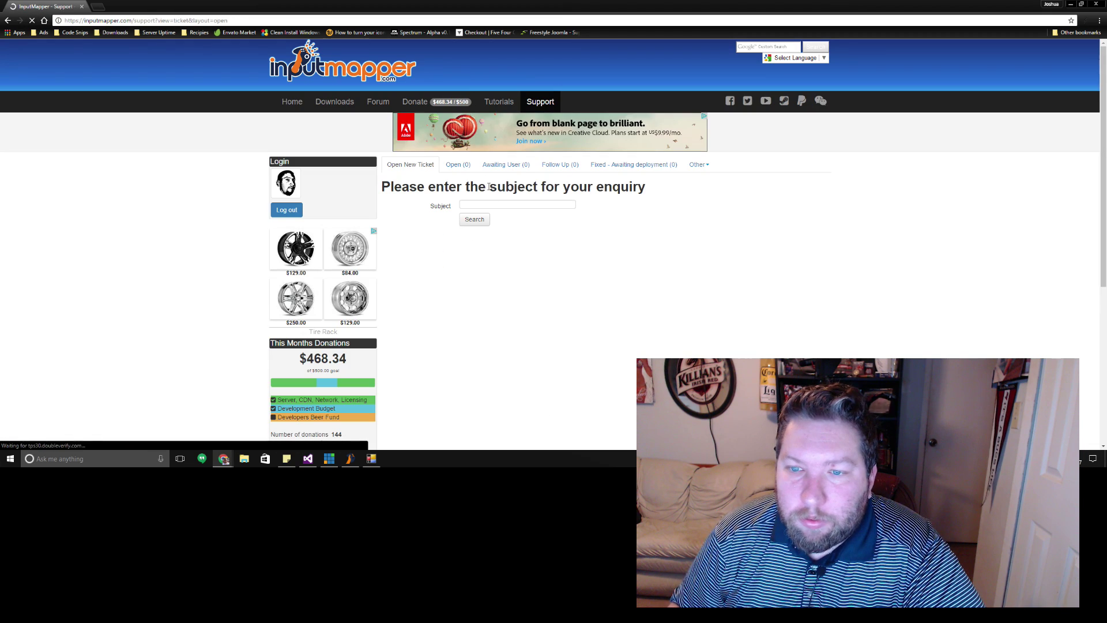
# Step: Enter 'new' as the ticket subject and submit it to open the form
pyautogui.click(492, 204)
pyautogui.write('n')
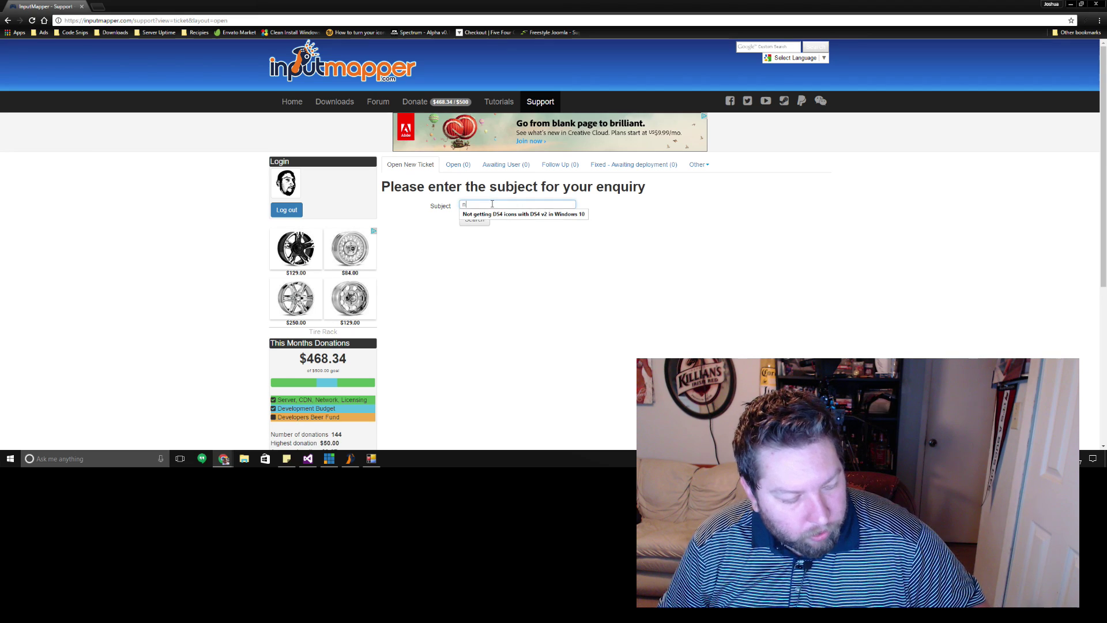
pyautogui.write('ew')
pyautogui.click(481, 223)
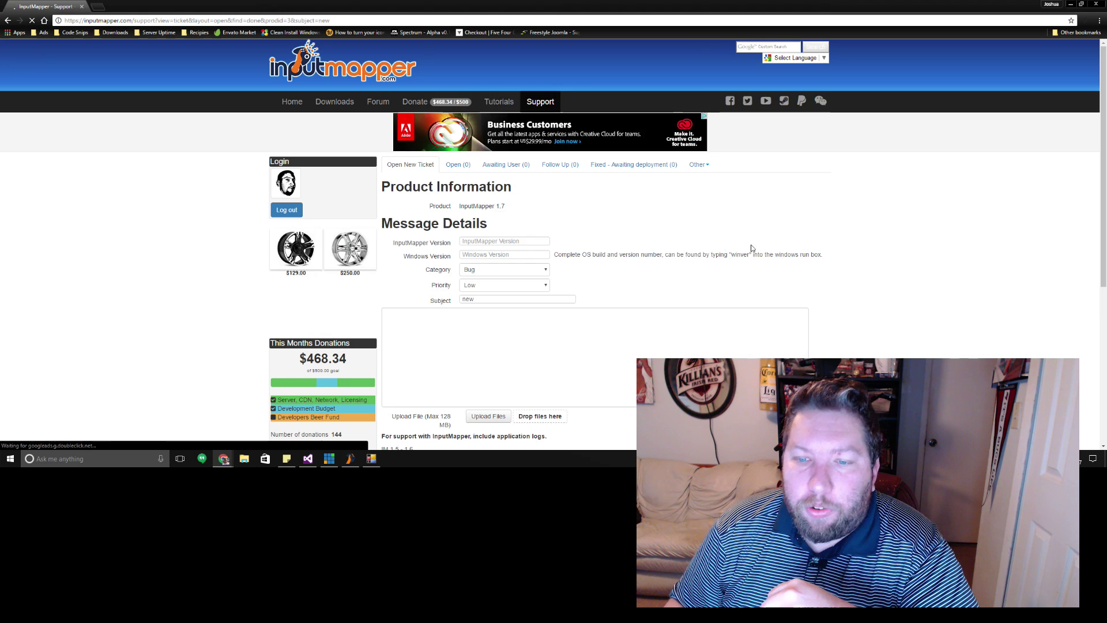
# Step: Highlight the log-file instructions on the ticket form, then return to InputMapper
pyautogui.scroll(-3, 860, 254)
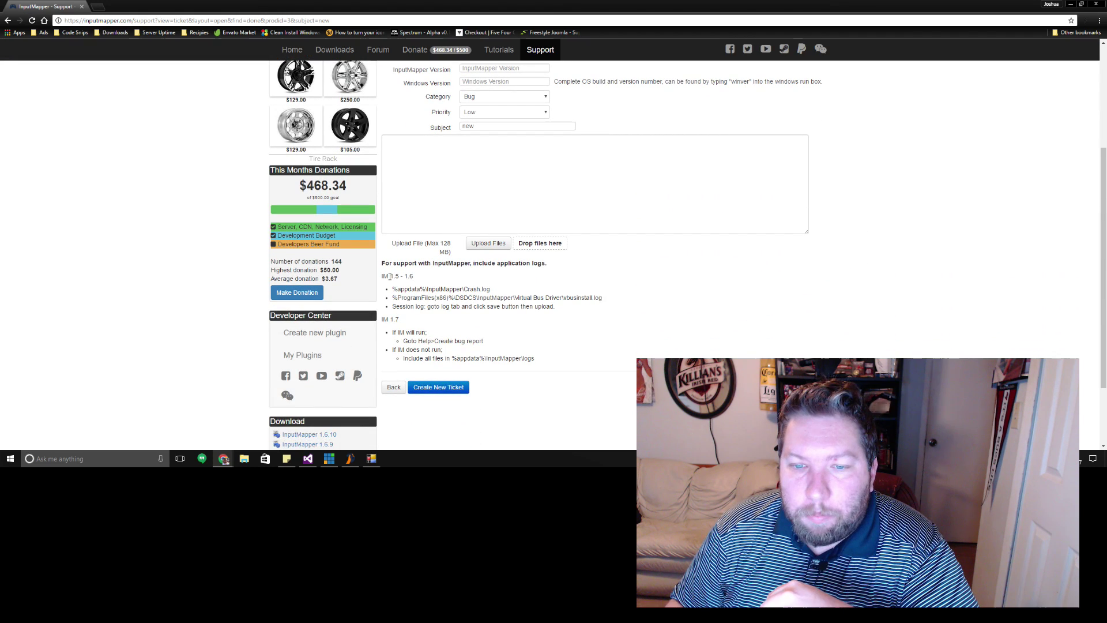
pyautogui.moveTo(382, 276); pyautogui.dragTo(518, 361)
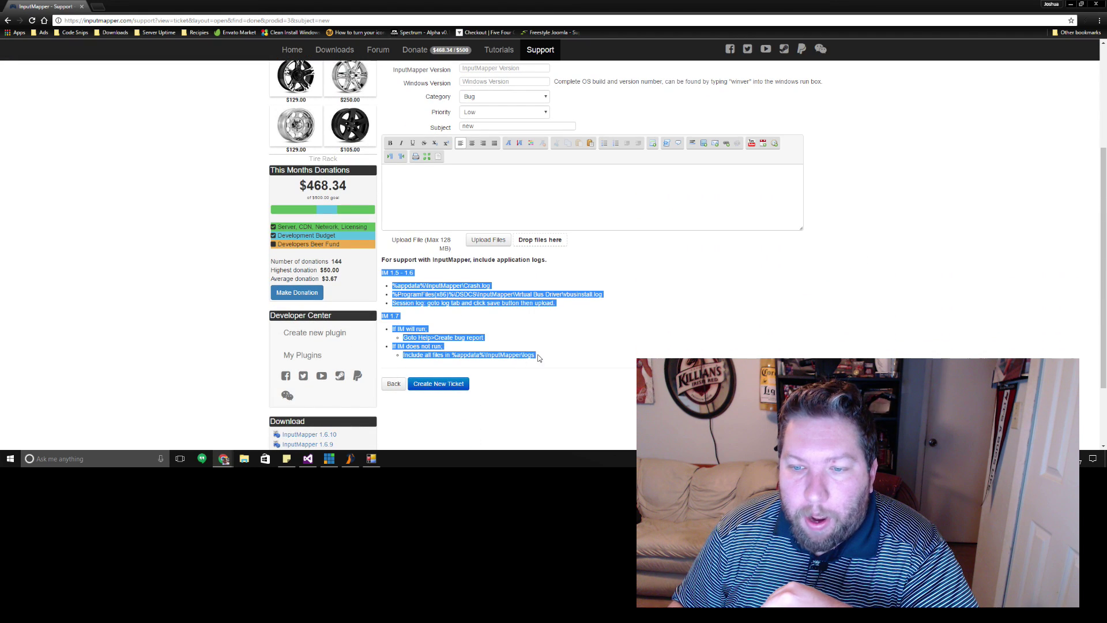
pyautogui.click(556, 352)
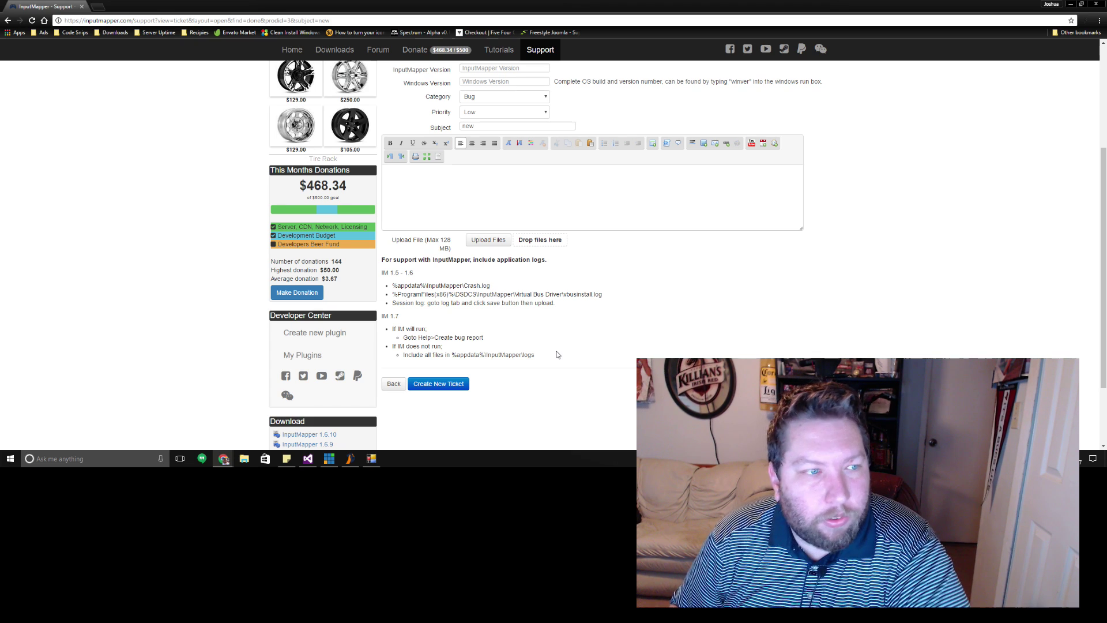
pyautogui.scroll(1, 644, 344)
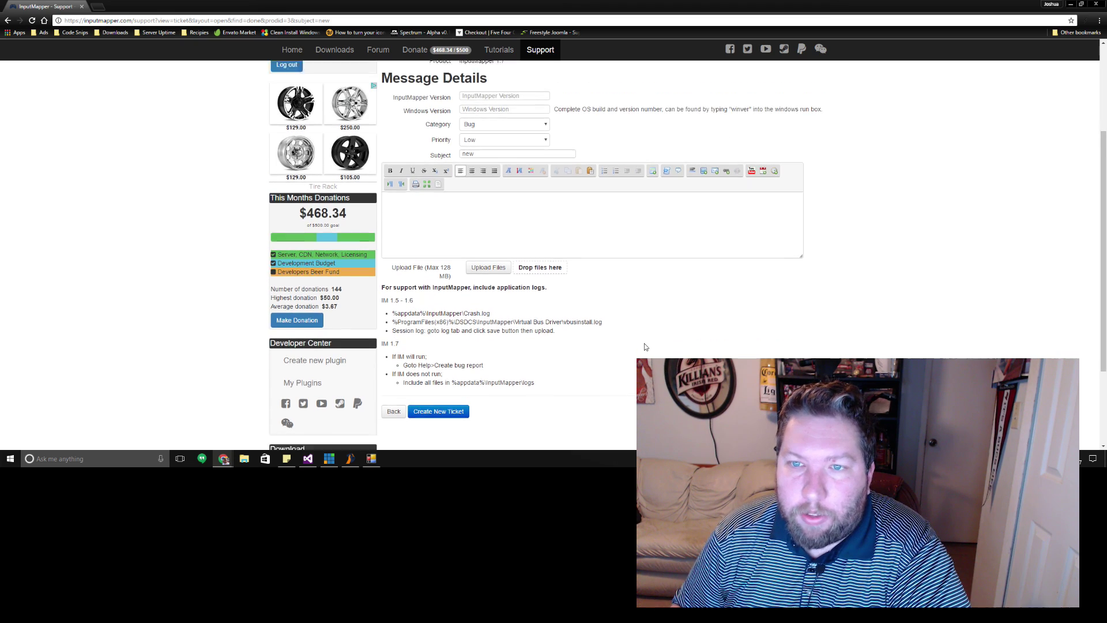
pyautogui.scroll(-1, 645, 346)
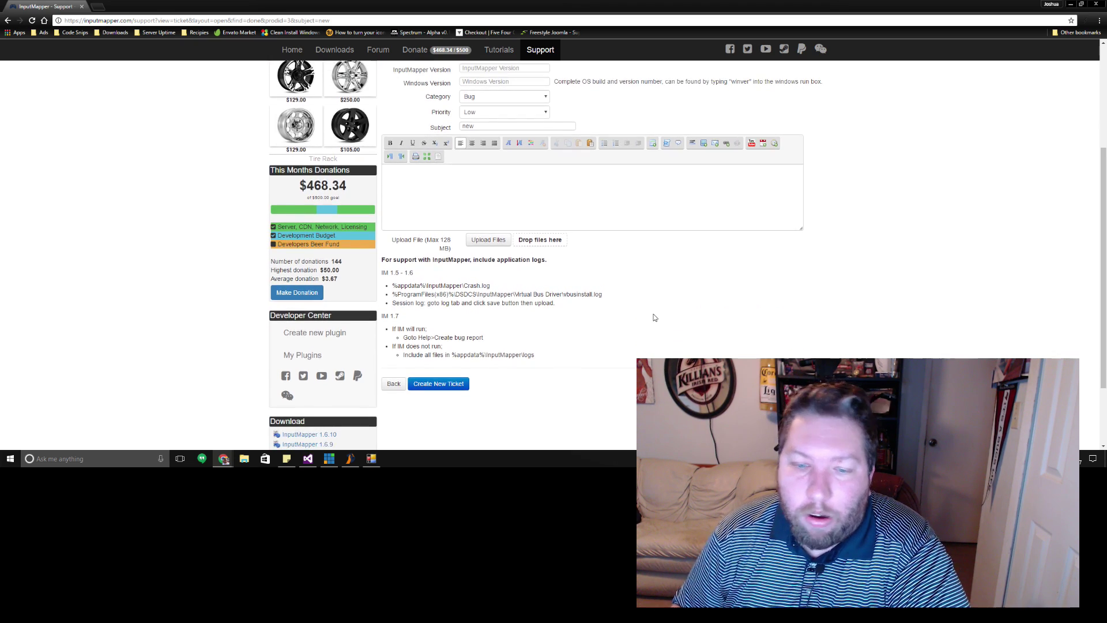
pyautogui.click(350, 458)
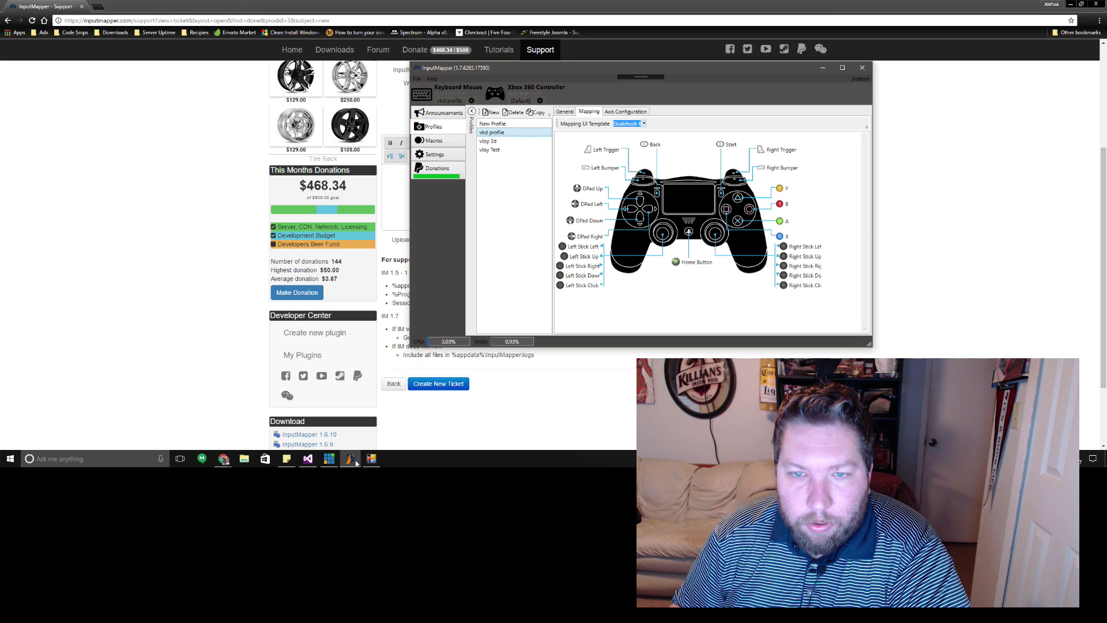
# Step: Run Help > Generate Debug File and confirm gathering the system information
pyautogui.click(434, 79)
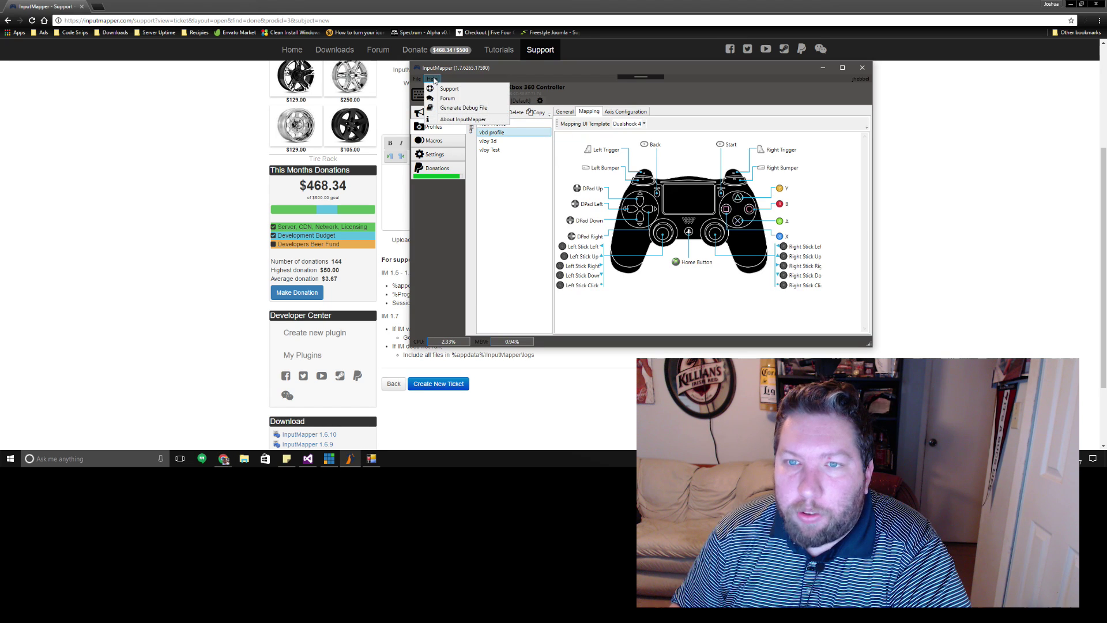
pyautogui.click(471, 111)
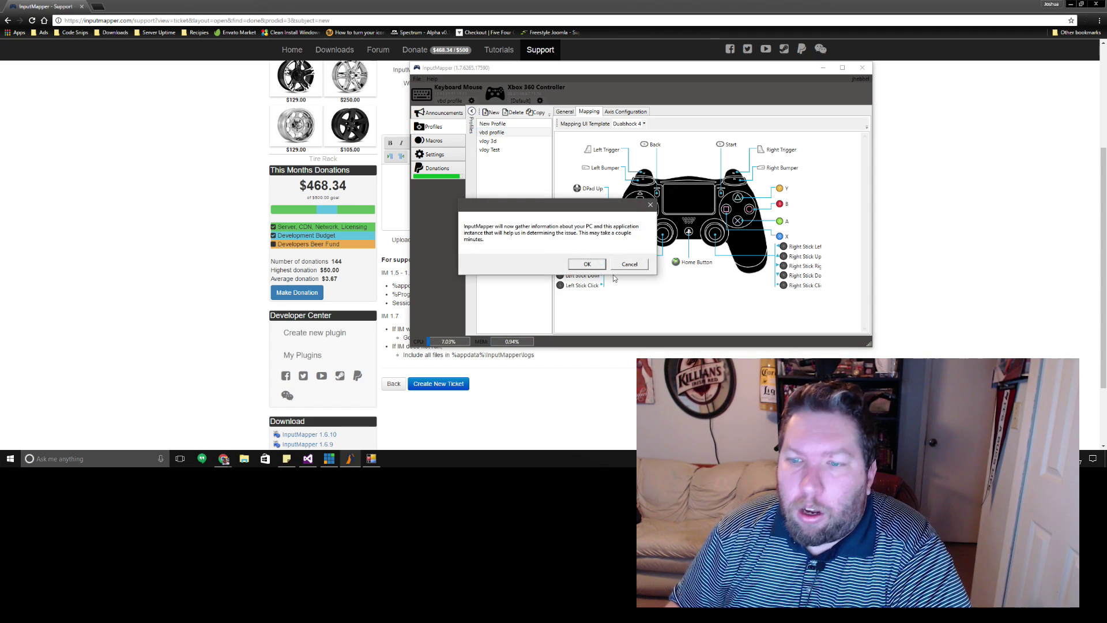
pyautogui.click(592, 267)
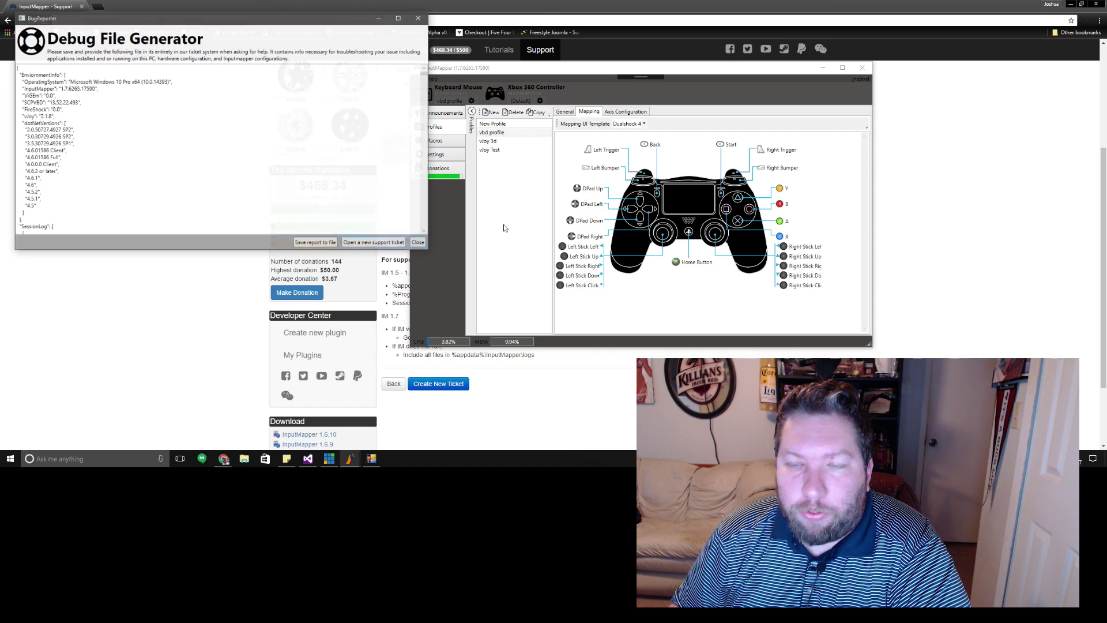
# Step: Review the debug report, then open a support ticket prefilled with InputMapper 1.7.6265.17590 and Windows 10 Pro x64
pyautogui.moveTo(221, 29); pyautogui.dragTo(656, 154)
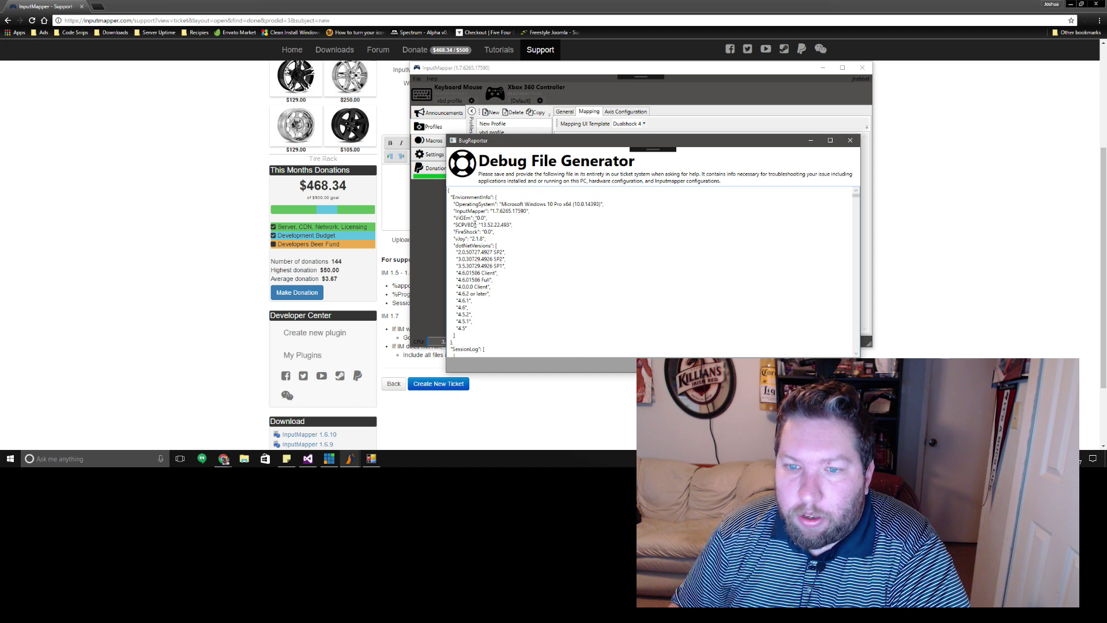
pyautogui.scroll(-15, 511, 238)
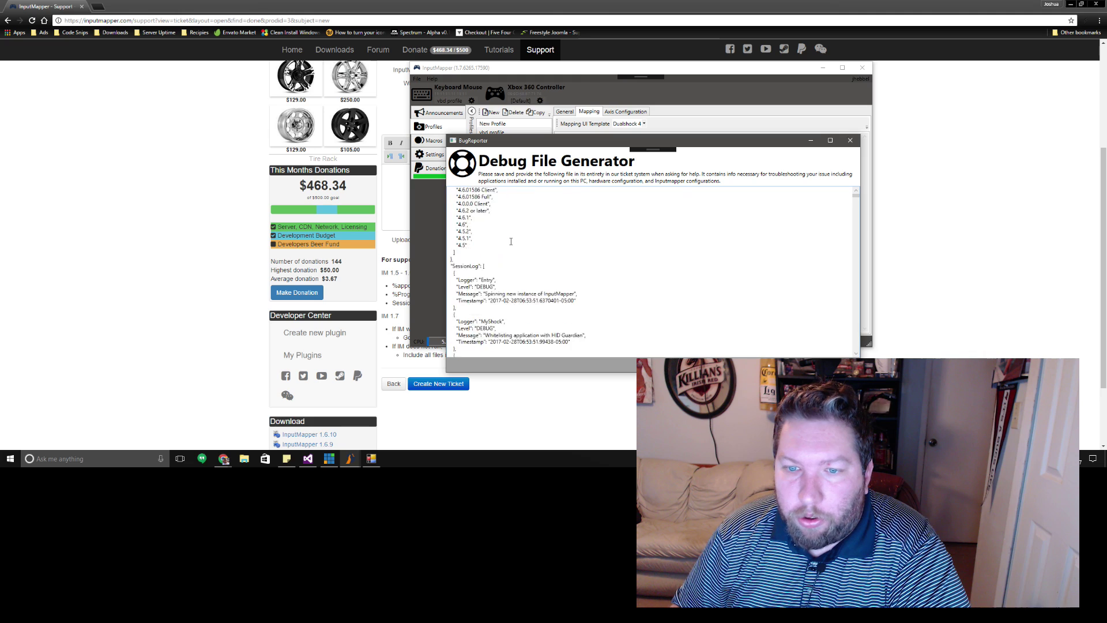
pyautogui.scroll(15, 698, 278)
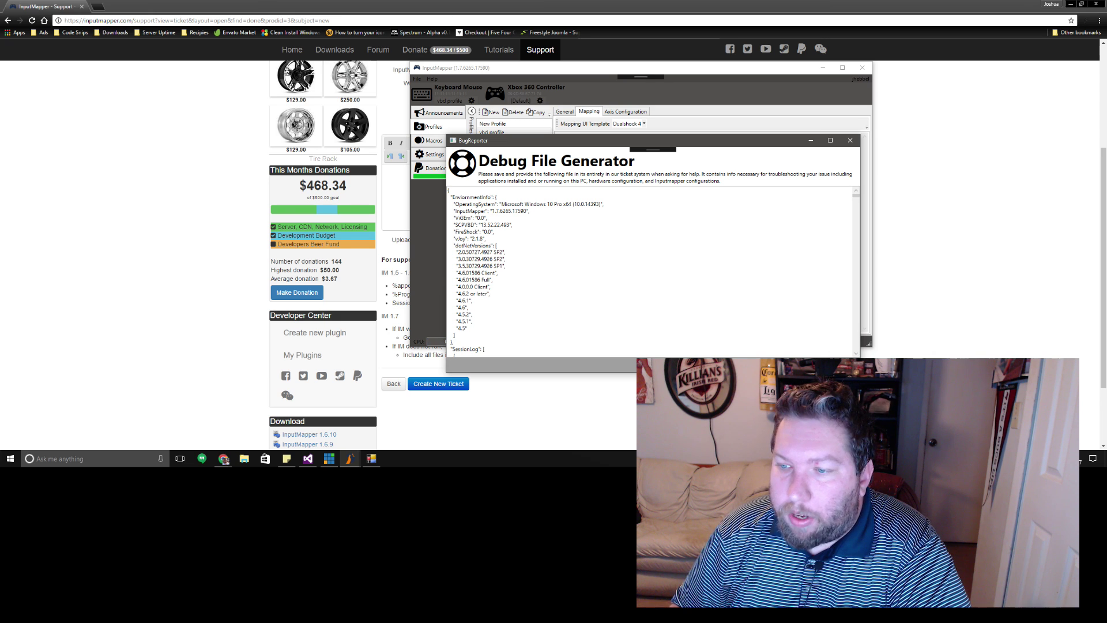
pyautogui.click(807, 365)
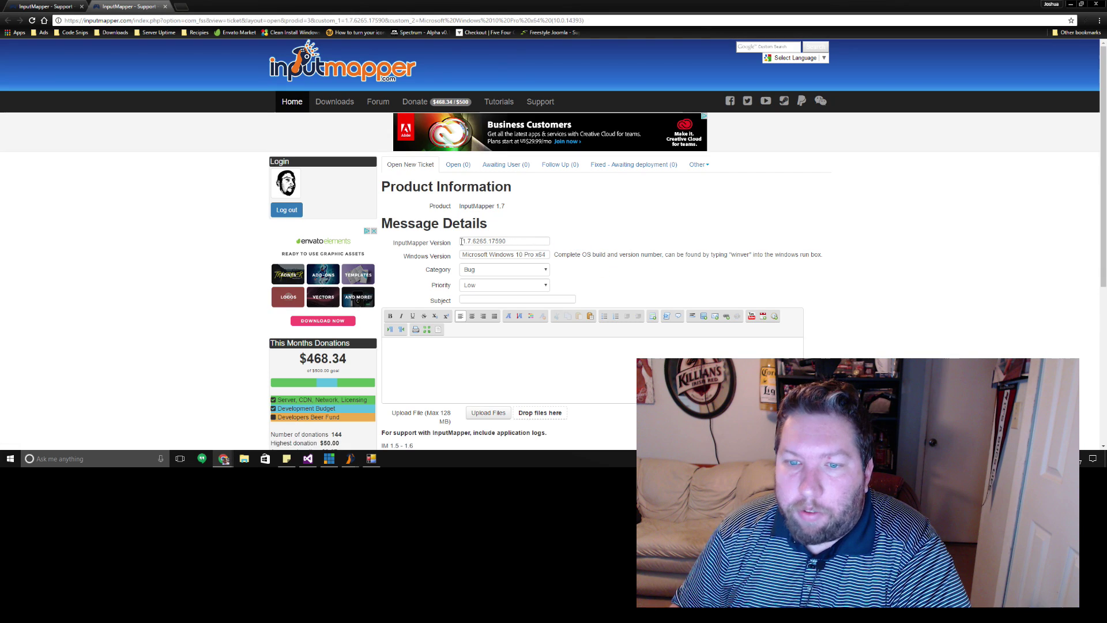
pyautogui.moveTo(463, 254); pyautogui.dragTo(544, 254)
pyautogui.click(549, 254)
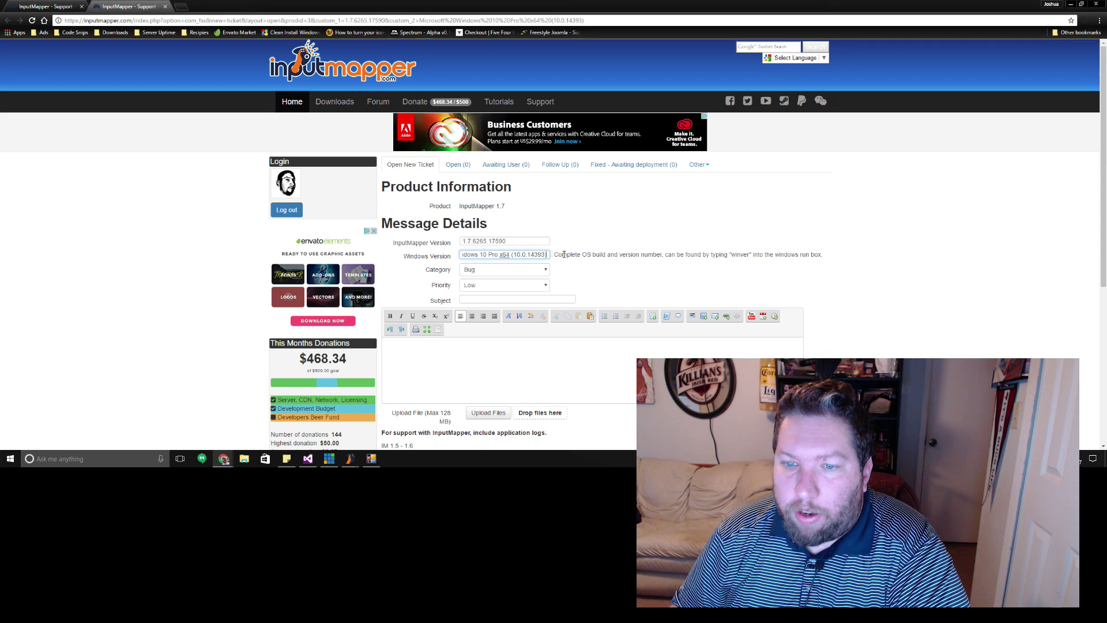
pyautogui.scroll(-3, 825, 253)
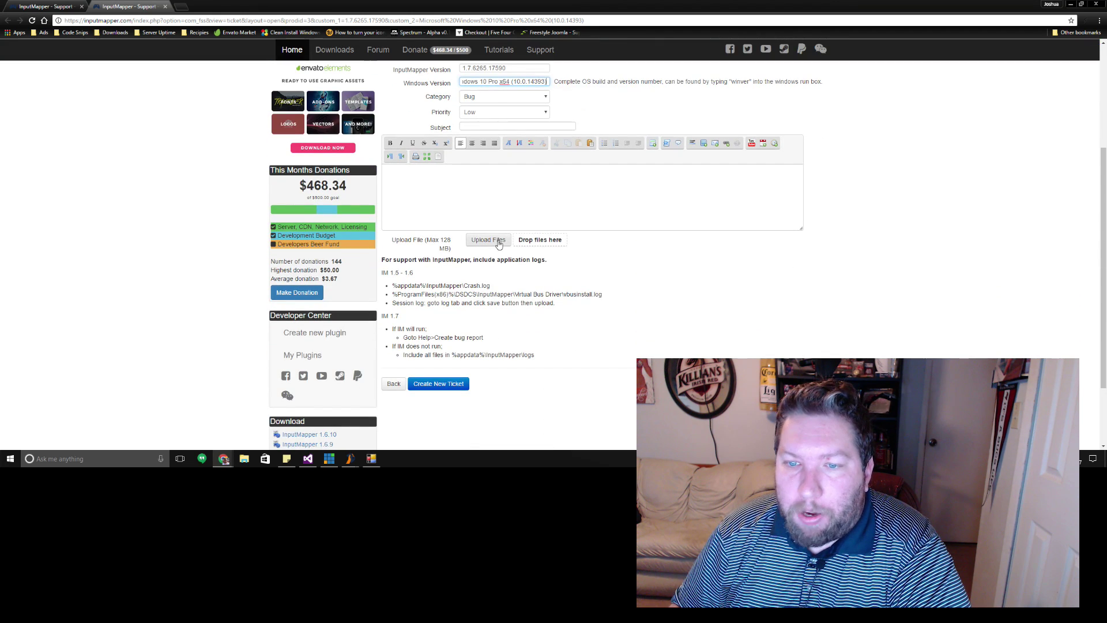